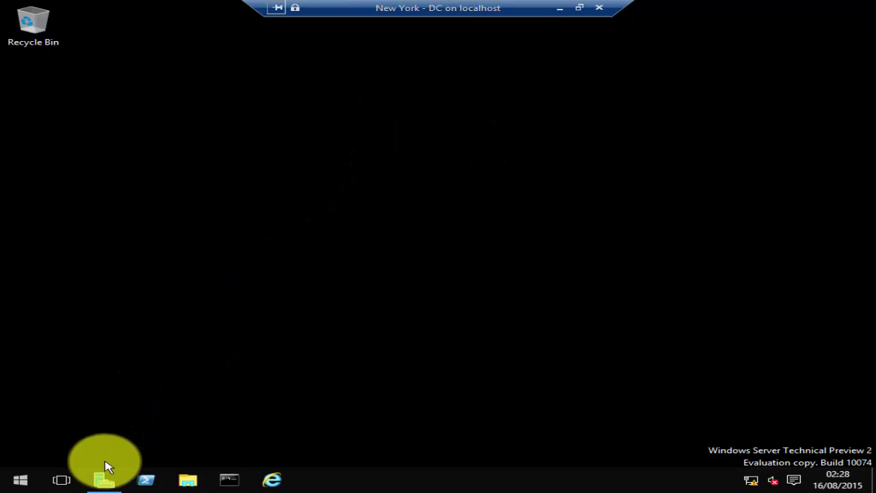
# - Open Server Manager and view the Local Server properties for NewYork-DC at 192.168.3.2
pyautogui.click(102, 482)
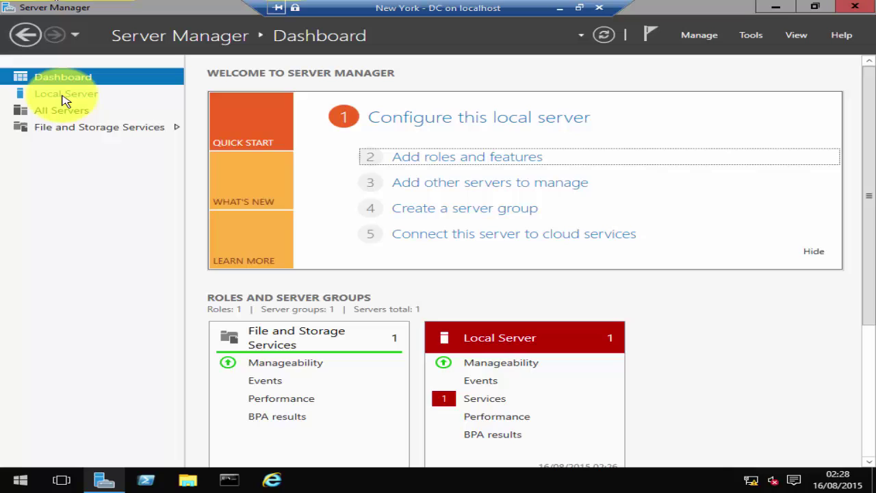
pyautogui.click(62, 96)
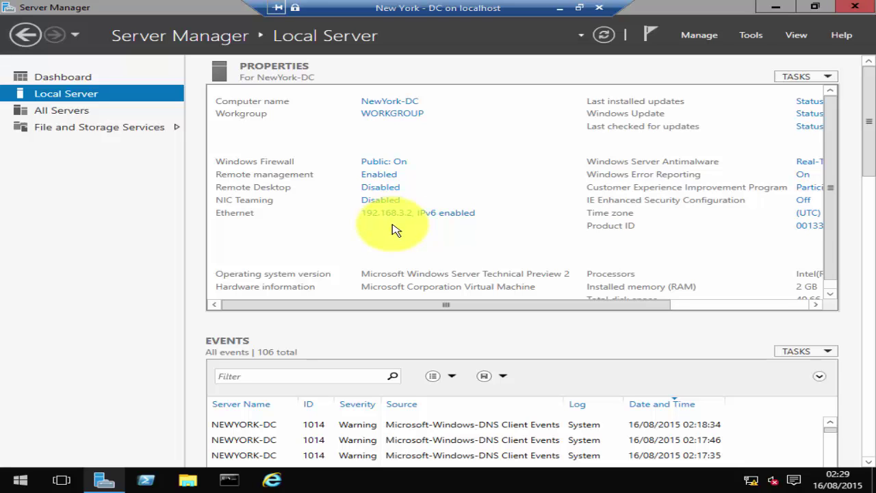
# - Start a role-based install on NewYork-DC, selecting Active Directory Domain Services with its management features
pyautogui.click(705, 38)
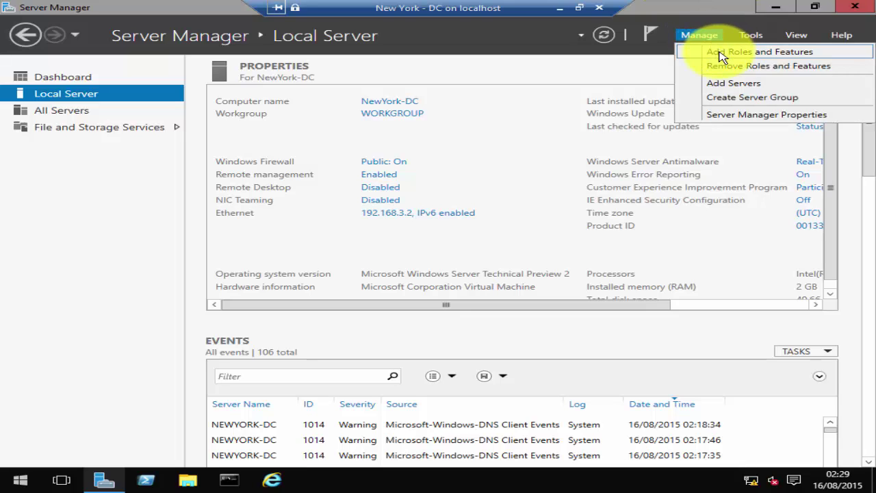
pyautogui.click(60, 81)
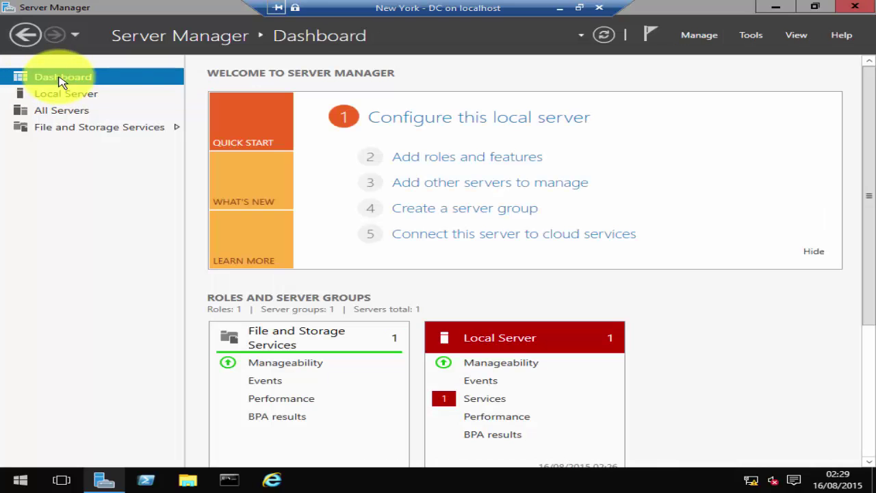
pyautogui.click(463, 161)
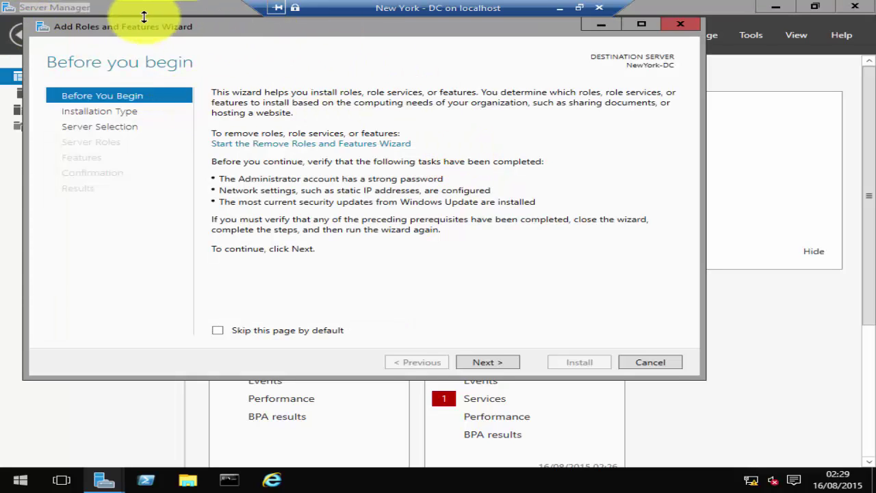
pyautogui.click(499, 368)
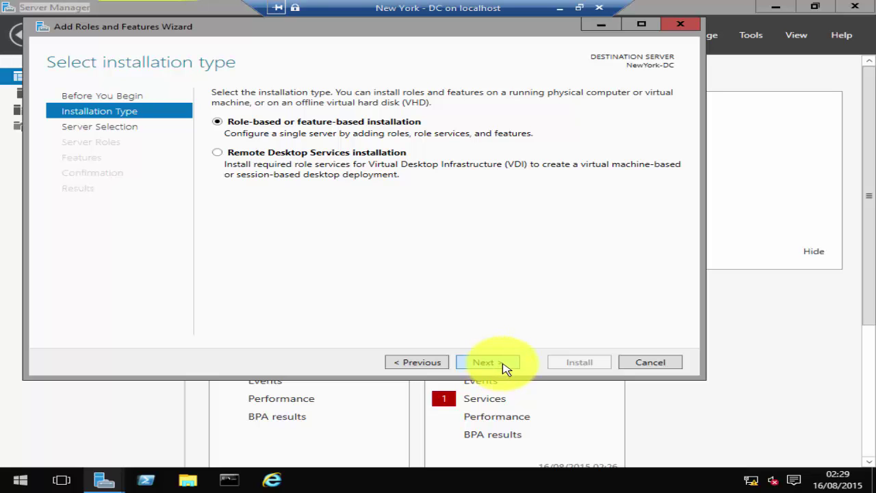
pyautogui.click(503, 366)
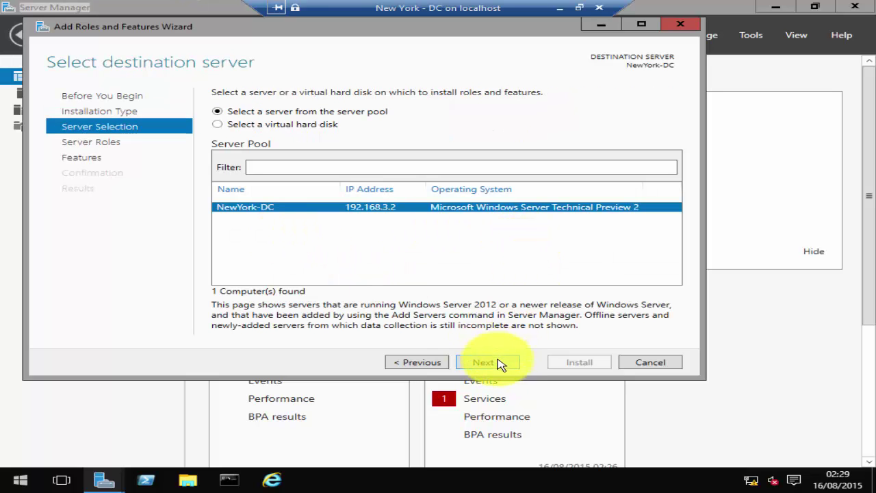
pyautogui.click(500, 365)
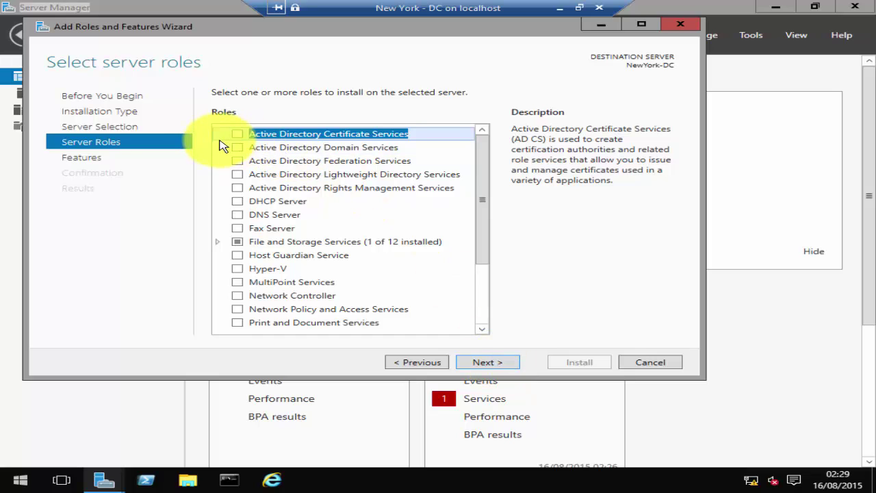
pyautogui.click(238, 148)
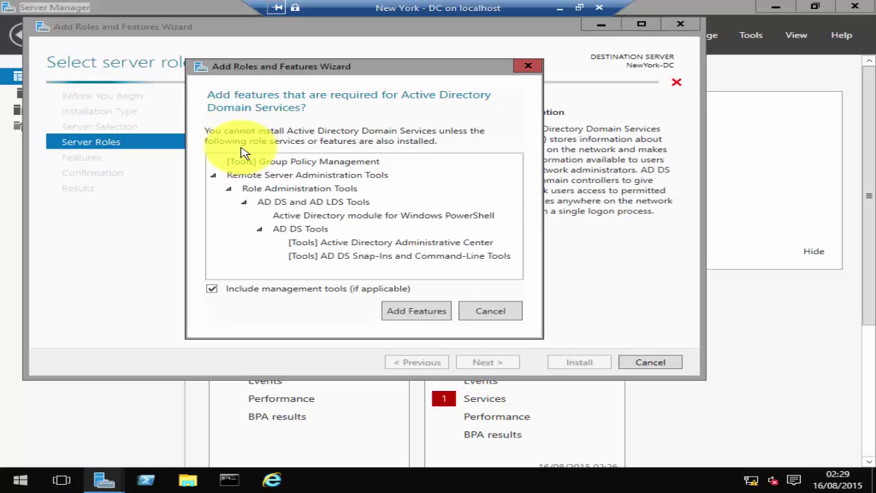
pyautogui.click(418, 309)
# - Allow automatic restarts and begin installing the AD DS role
pyautogui.click(483, 362)
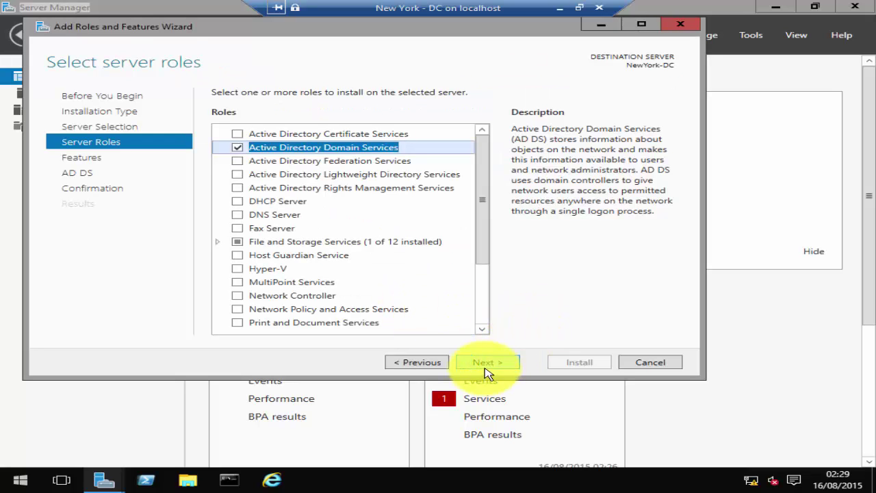
pyautogui.click(487, 362)
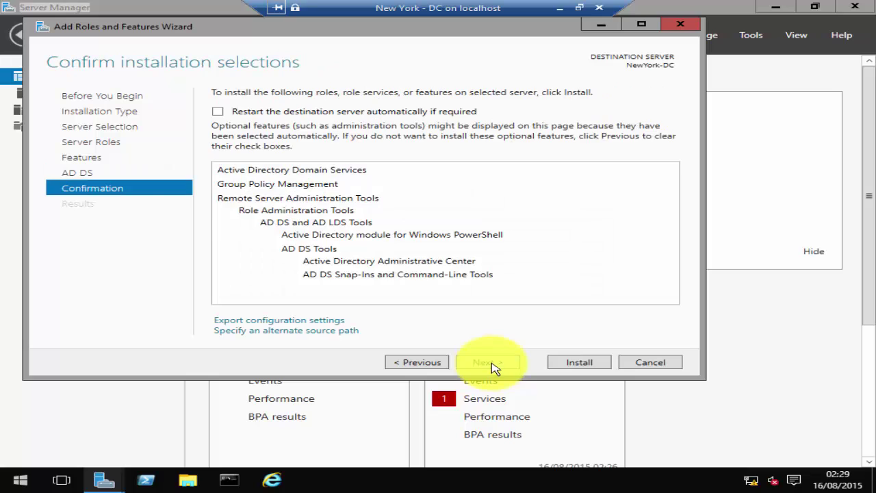
pyautogui.click(217, 112)
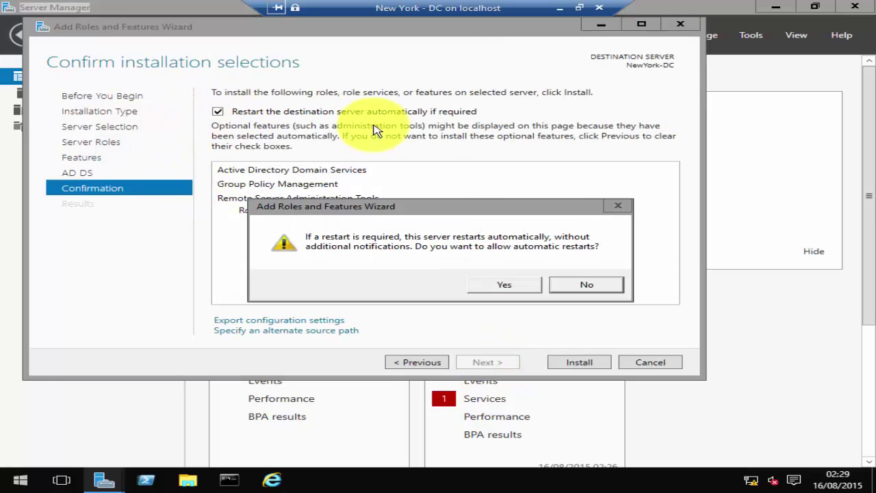
pyautogui.click(504, 285)
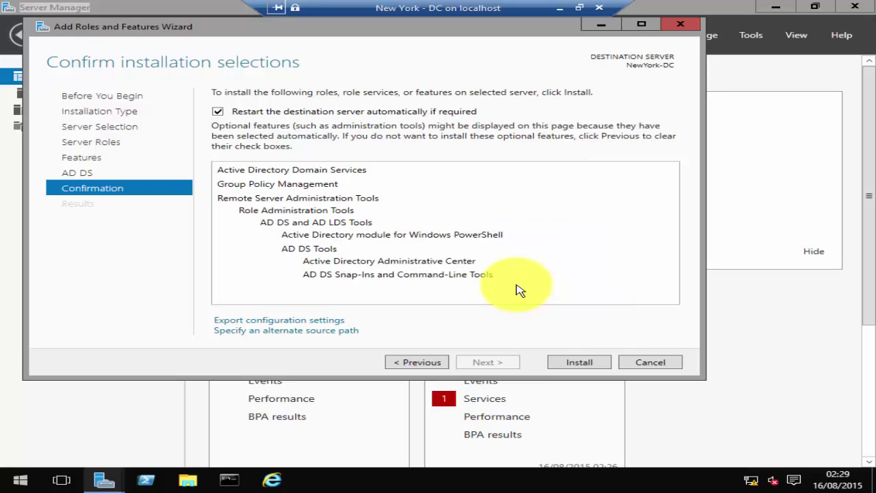
pyautogui.click(597, 366)
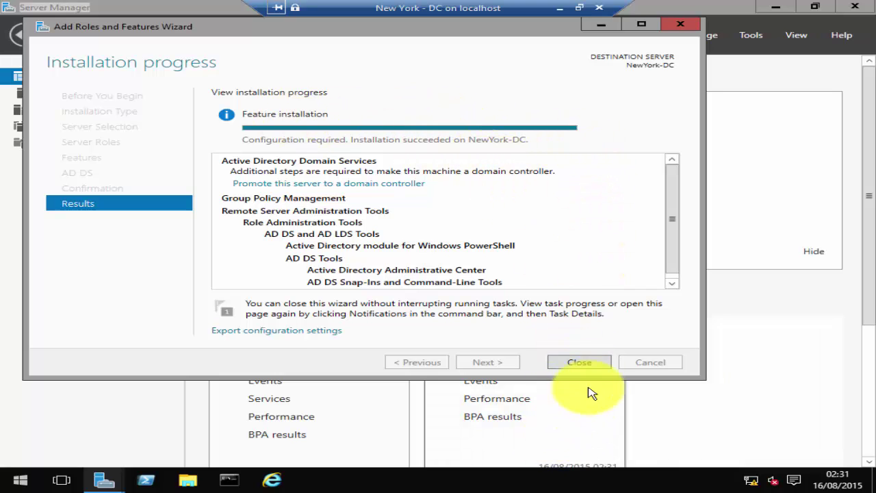
# - Close the installation wizard and launch domain controller promotion from the notifications list
pyautogui.click(590, 363)
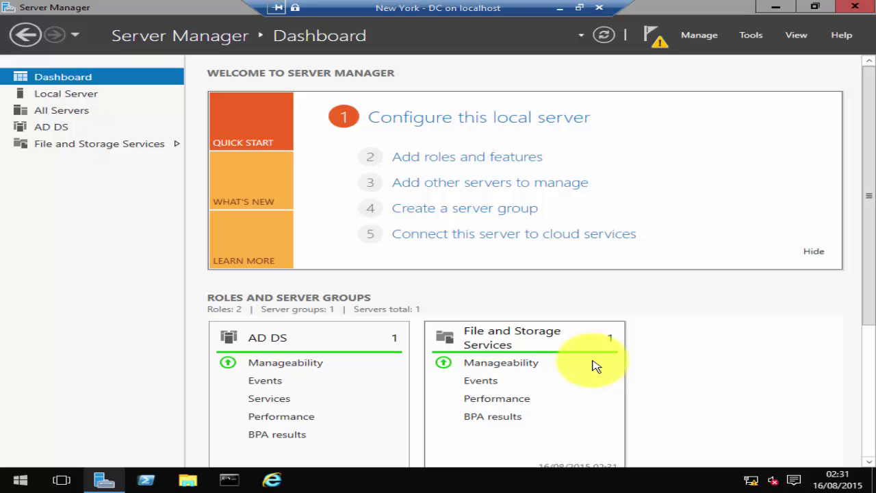
pyautogui.click(661, 47)
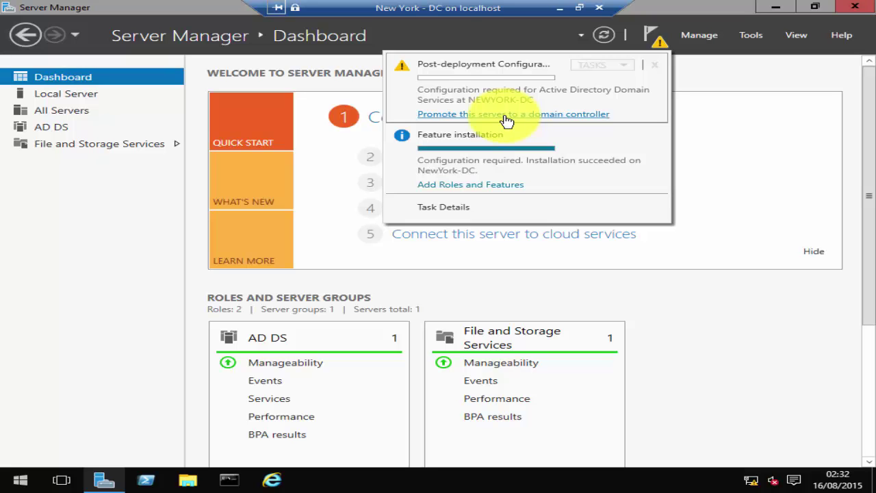
pyautogui.click(505, 114)
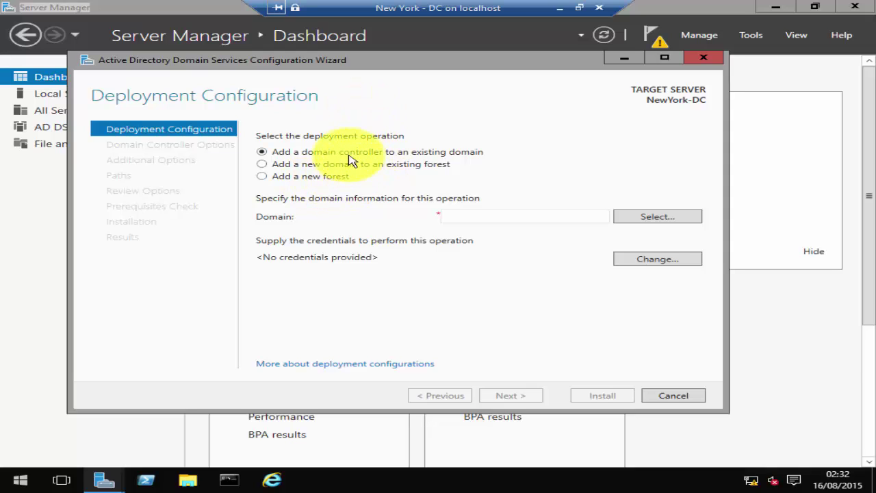
# - Choose 'Add a new forest' and enter systemrecipes.com as the root domain name
pyautogui.click(268, 179)
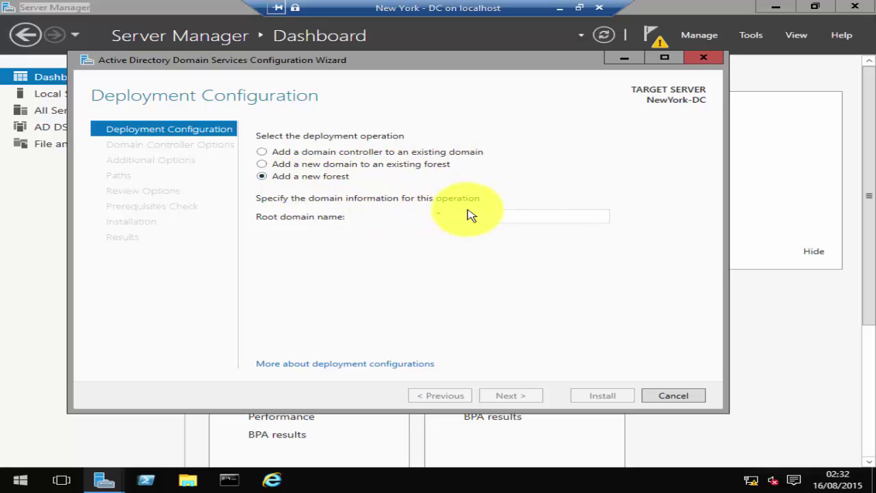
pyautogui.moveTo(471, 215)
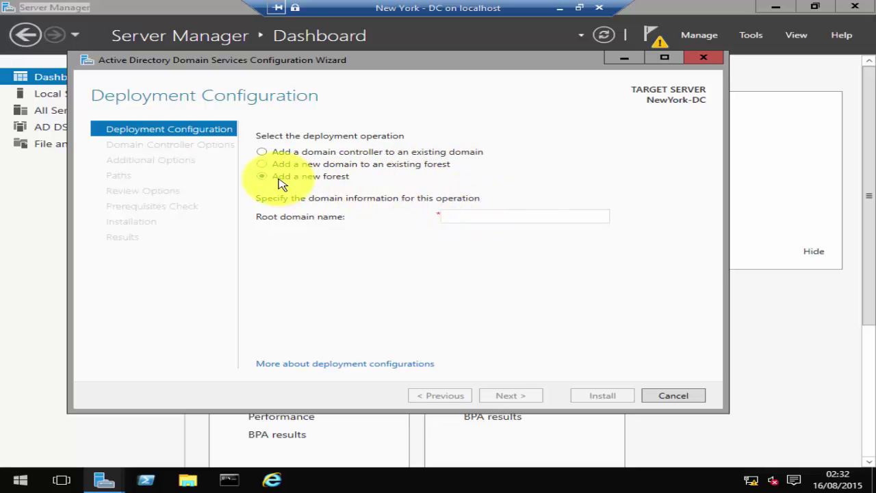
pyautogui.click(482, 217)
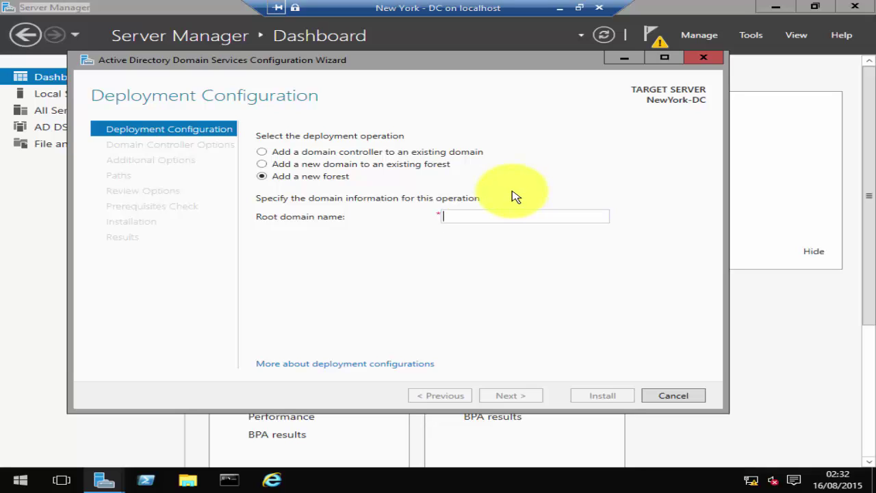
pyautogui.write('s')
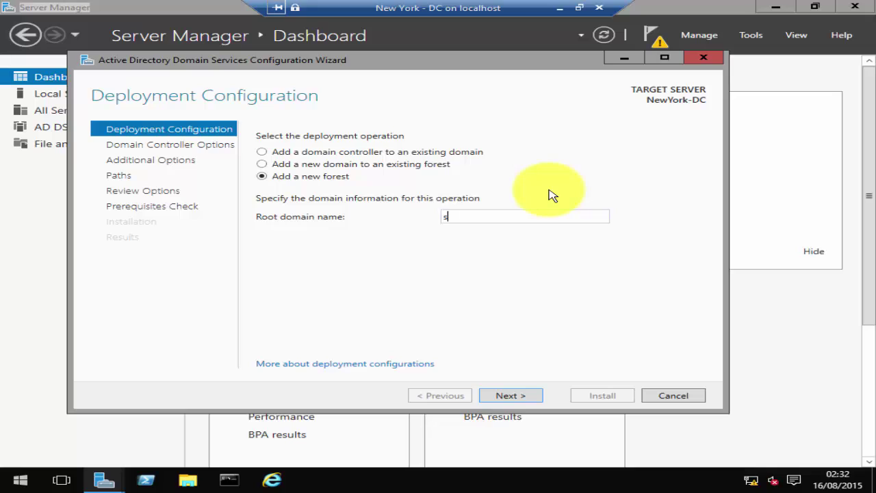
pyautogui.write('ystemrecipes.com')
# - Keep the default forest functional level, set the Directory Services Restore Mode password, and continue
pyautogui.click(513, 397)
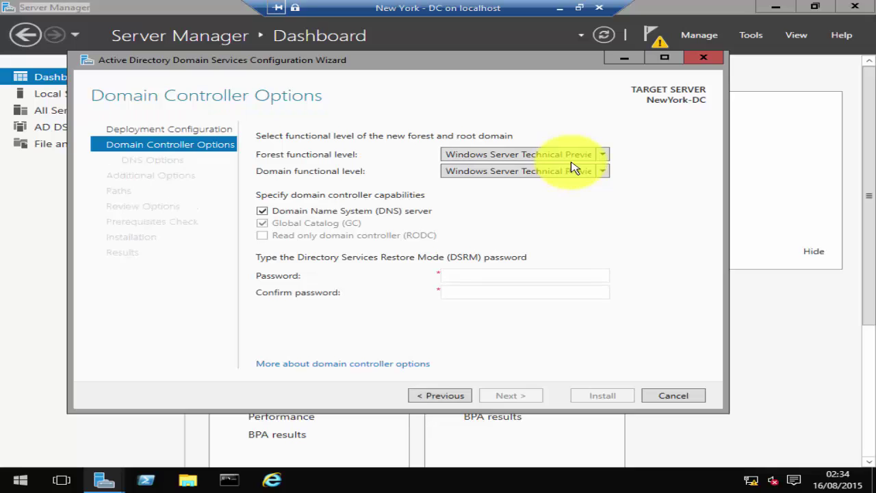
pyautogui.click(603, 155)
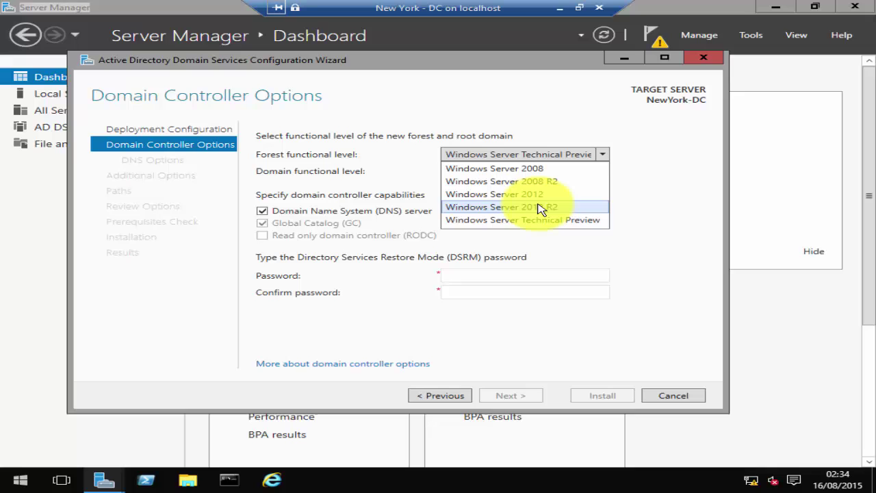
pyautogui.click(624, 166)
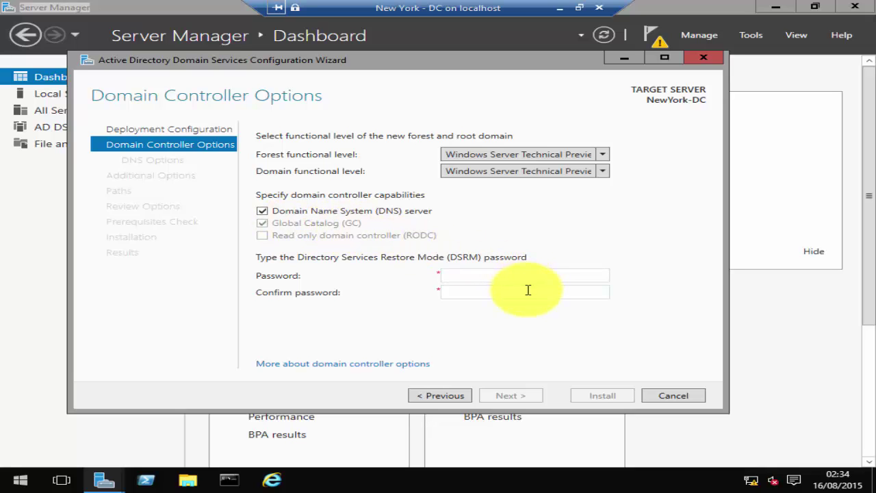
pyautogui.click(499, 274)
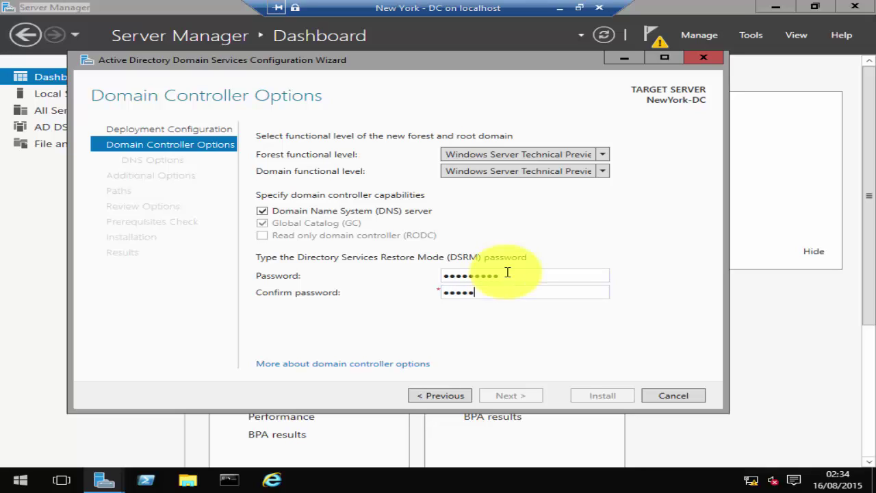
pyautogui.write('123')
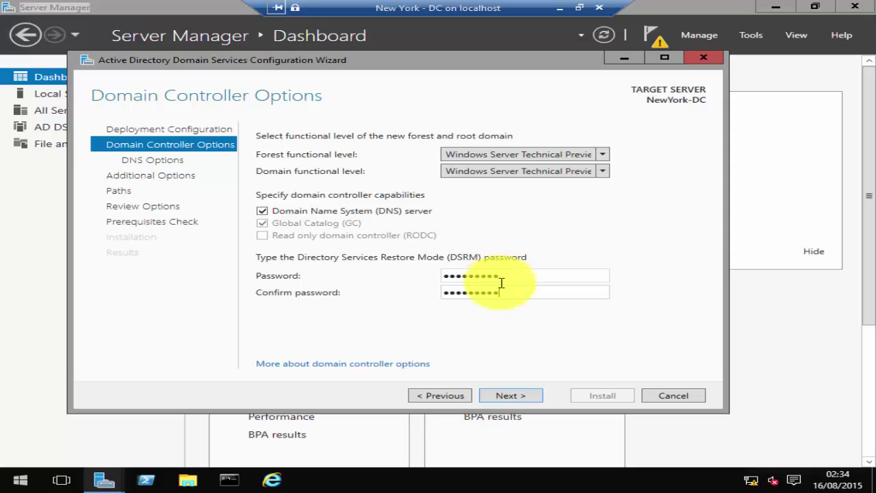
pyautogui.click(509, 395)
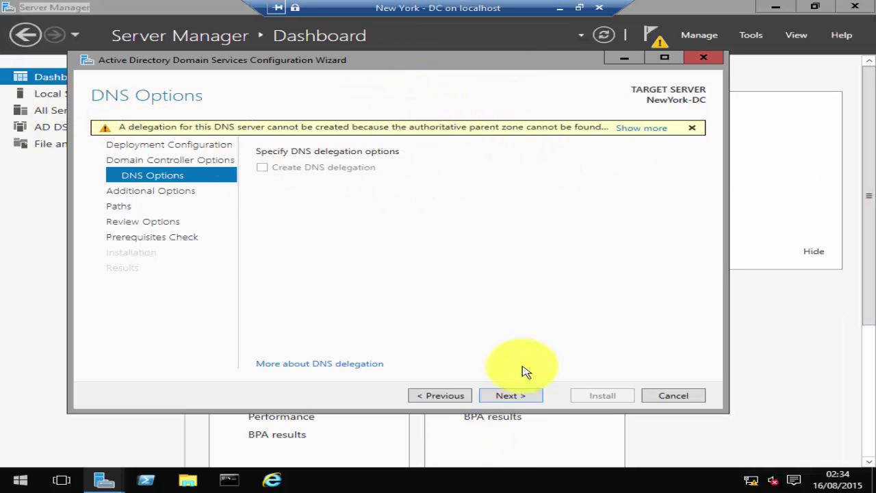
# - Accept the DNS options and the SYSTEMRECIPES NetBIOS name to reach the Paths page
pyautogui.click(506, 395)
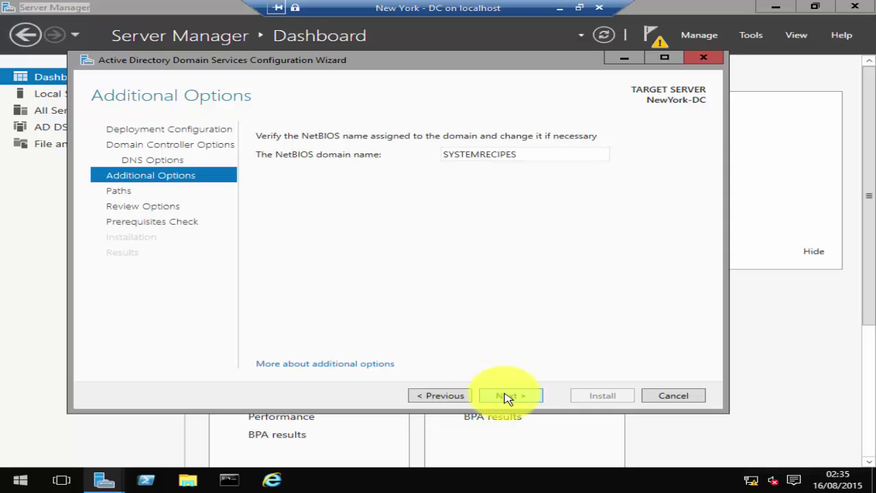
pyautogui.click(506, 396)
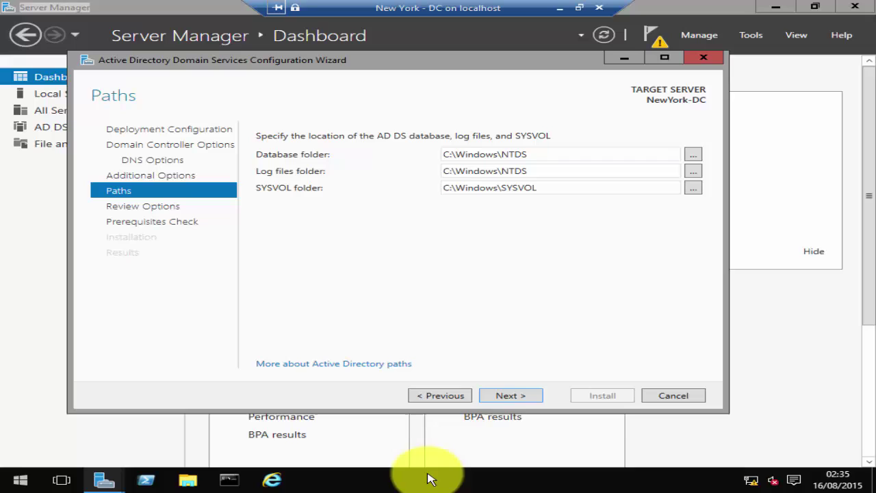
# - Keep the default NTDS and SYSVOL paths, check the exported PowerShell script, and run prerequisite checks
pyautogui.click(507, 396)
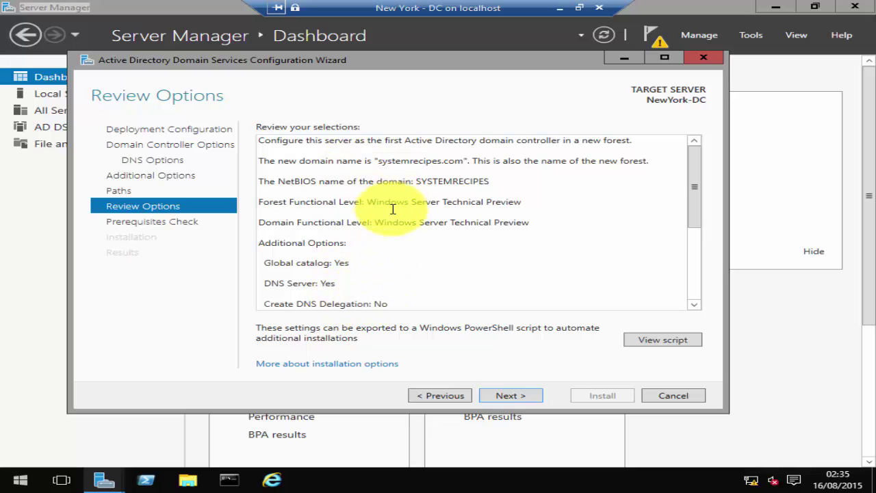
pyautogui.scroll(-3, 404, 239)
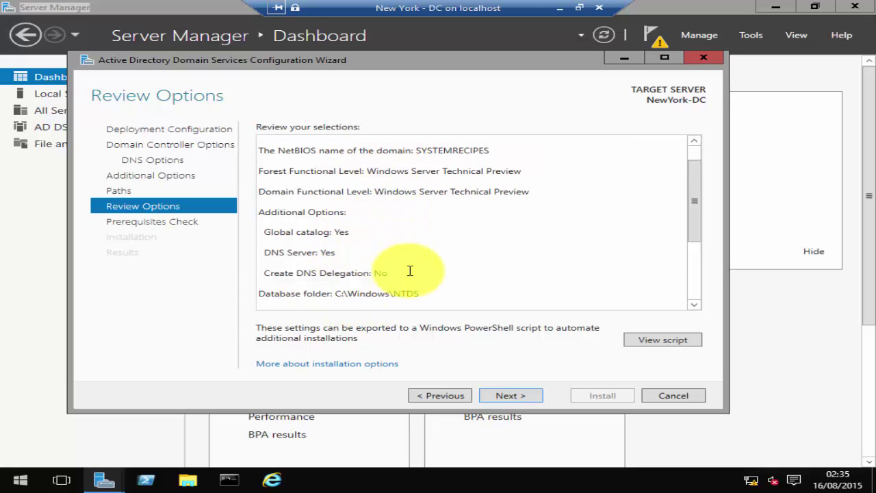
pyautogui.click(657, 340)
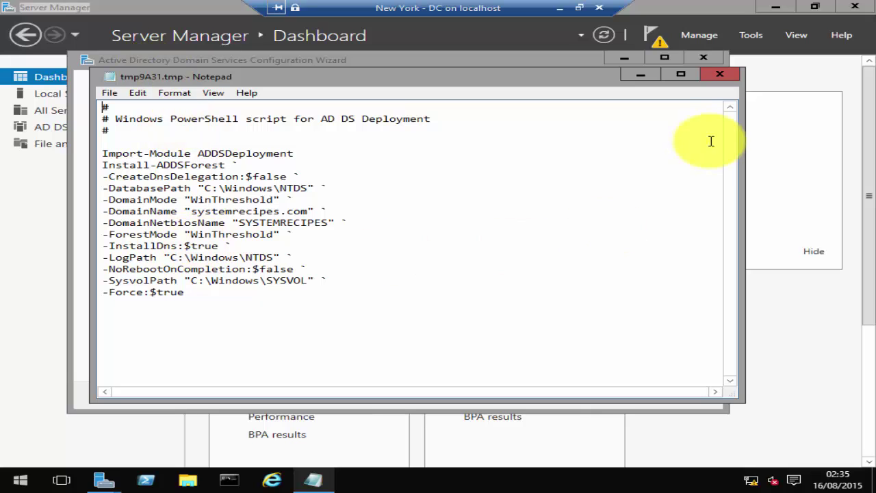
pyautogui.click(712, 76)
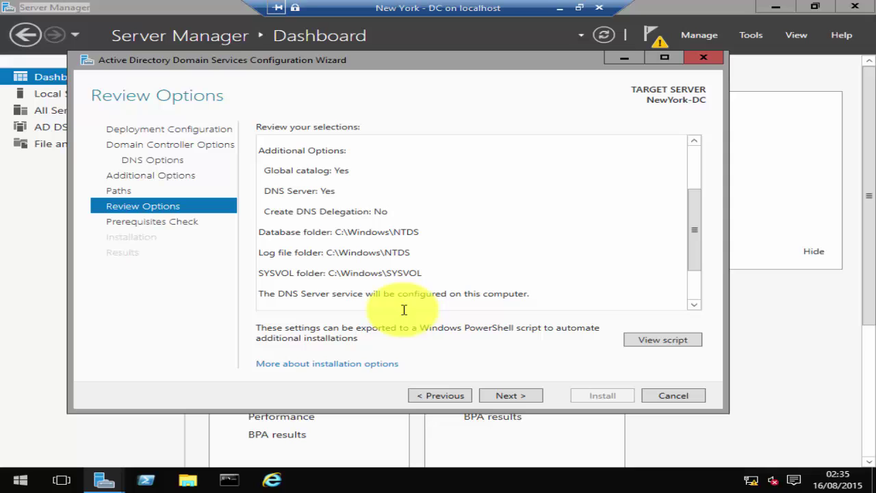
pyautogui.moveTo(695, 245); pyautogui.dragTo(657, 273)
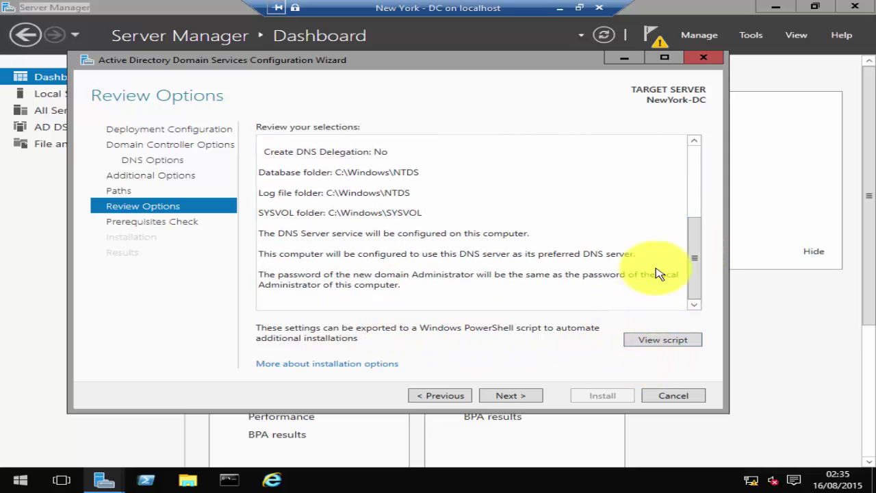
pyautogui.click(507, 397)
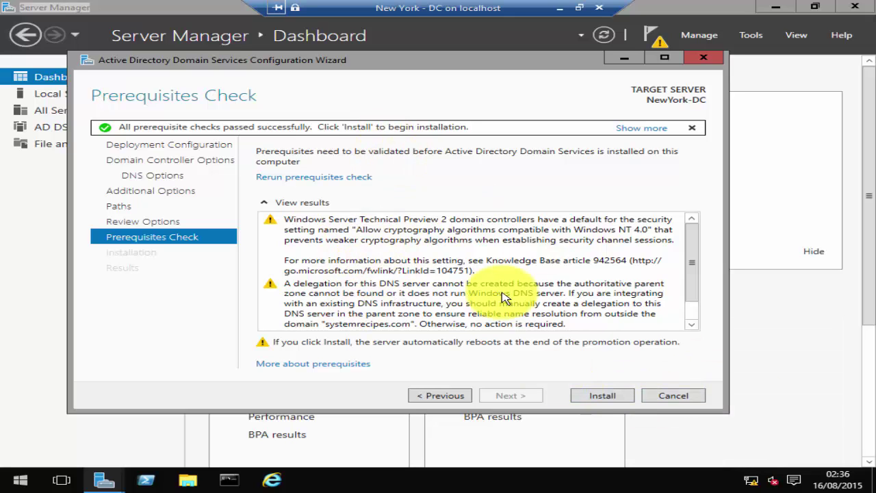
# - Scroll through the passed prerequisite results and install the domain controller, letting the server reboot
pyautogui.moveTo(688, 244); pyautogui.dragTo(687, 277)
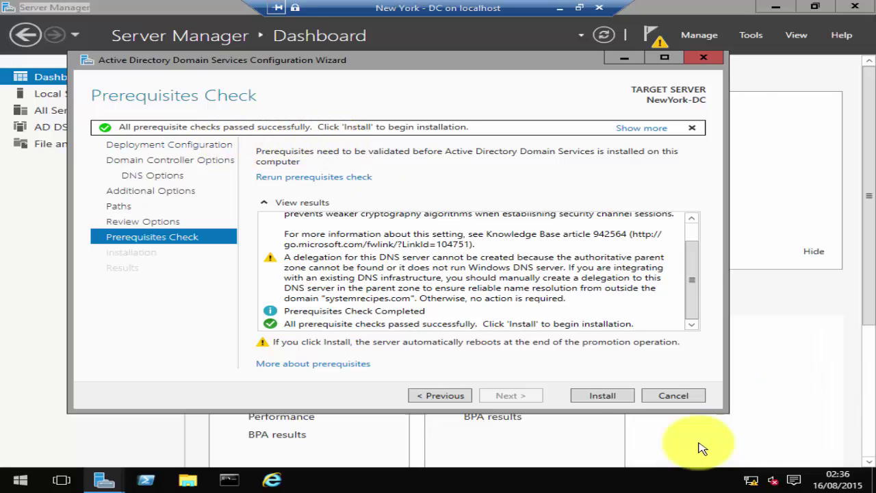
pyautogui.click(615, 398)
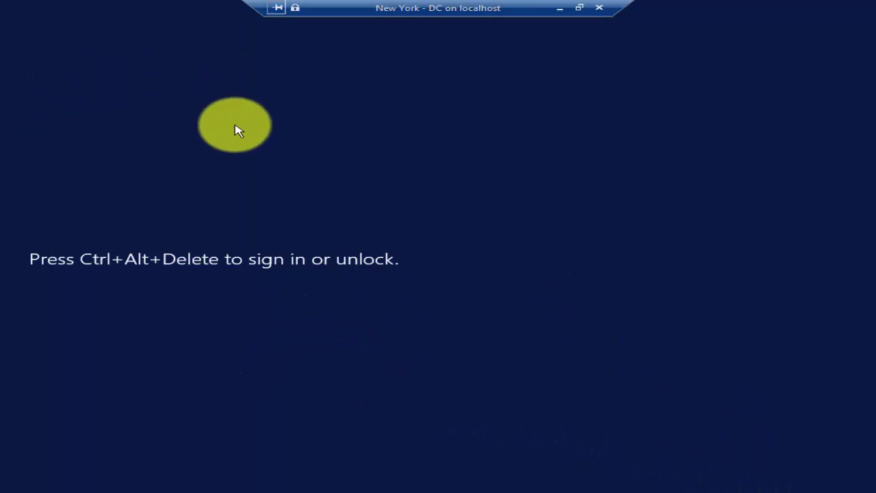
# - Send Ctrl+Alt+Delete (Ctrl+Alt+End) to bring up the password sign-in prompt
pyautogui.hotkey('ctrl', 'alt', 'End')
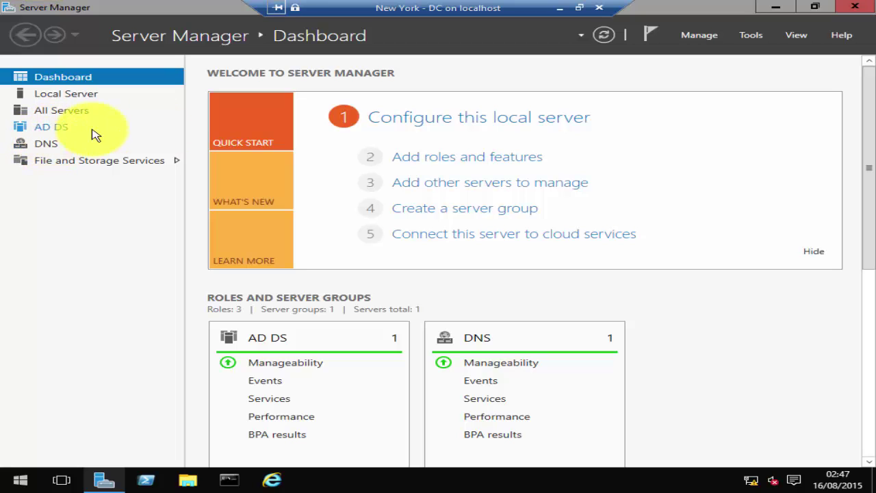
# - Launch Active Directory Users and Computers from Server Manager's Tools menu
pyautogui.click(751, 36)
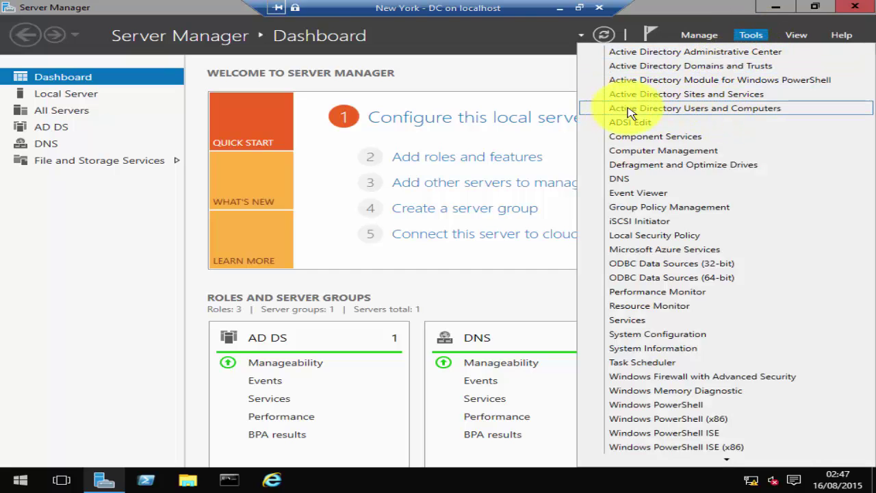
pyautogui.click(727, 111)
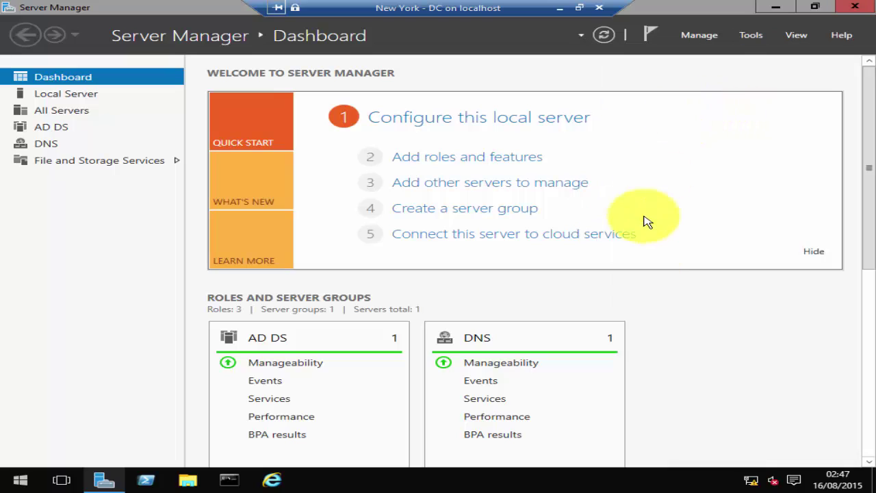